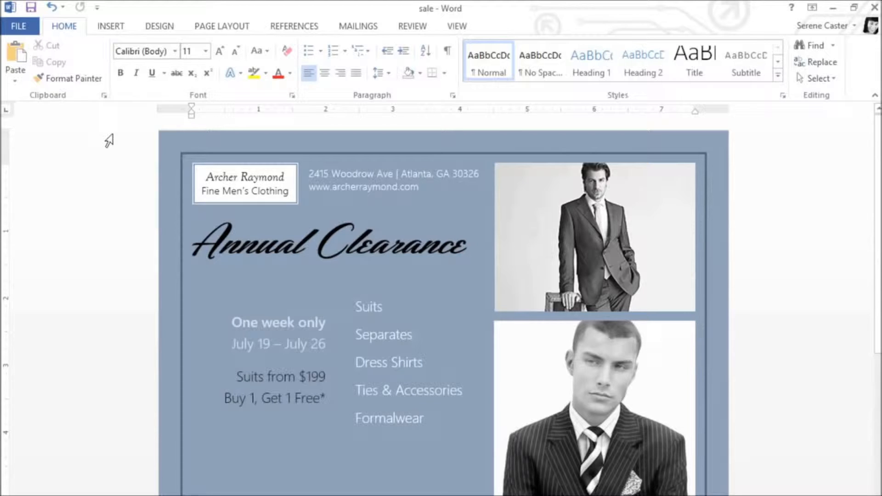
Draw a text box about 2.06" square over the end of the flyer's title and enter "Up to 75% off" in it.
left_click(113, 27)
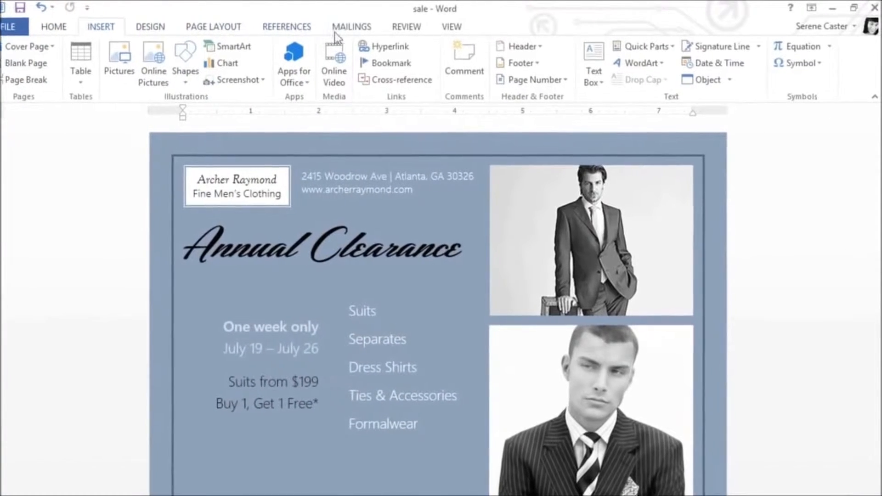
left_click(591, 49)
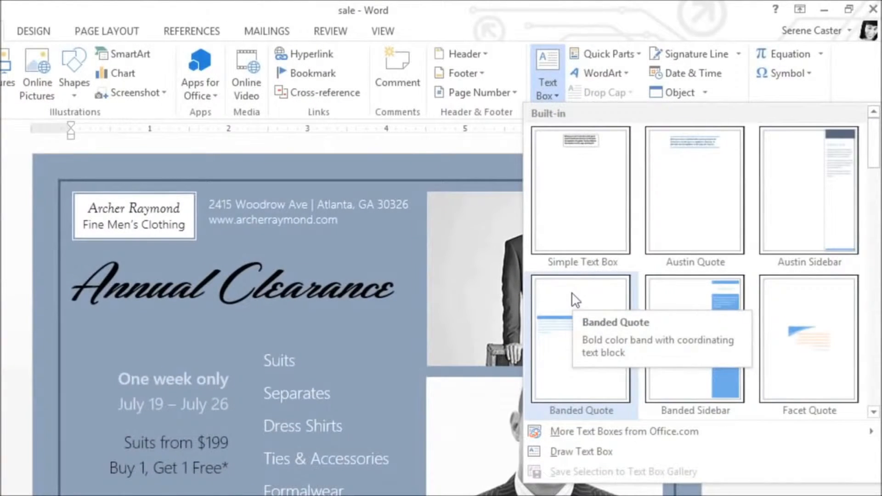
left_click(550, 453)
mouse_move(311, 247)
left_mouse_down()
mouse_move(339, 260)
mouse_move(496, 425)
mouse_move(473, 402)
left_mouse_up()
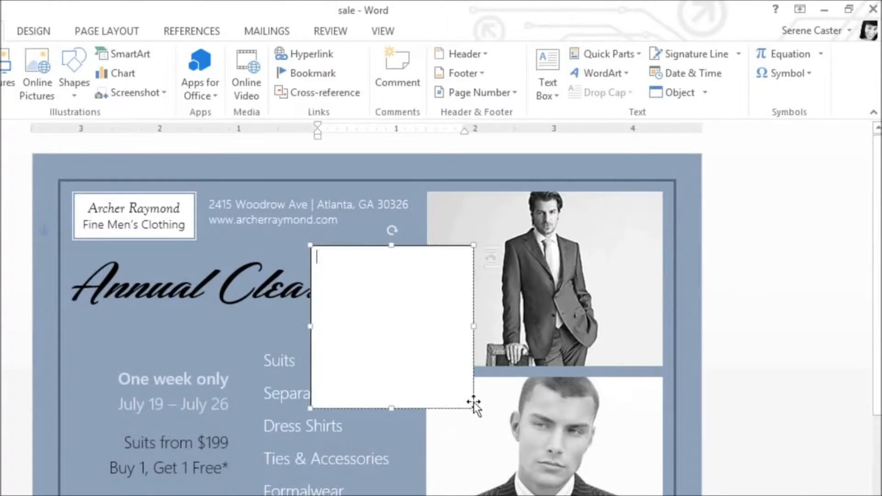
type("up to 75% ")
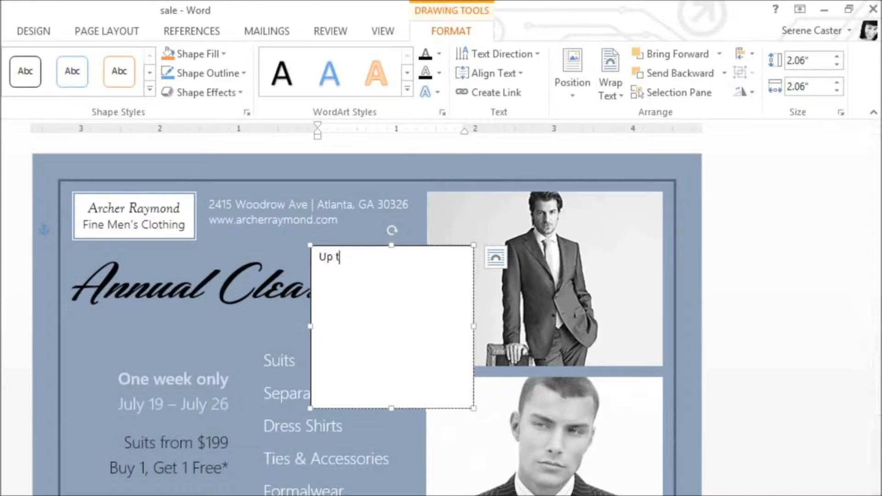
type("off")
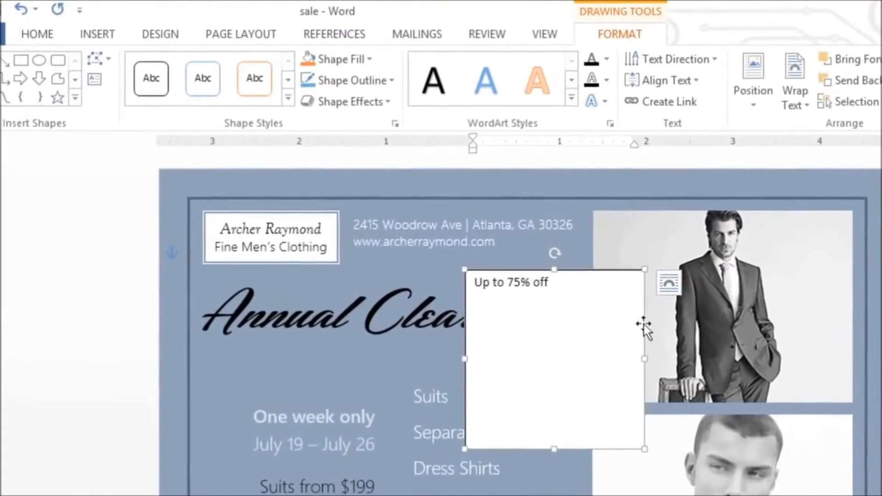
Align the text vertically to the middle of the text box and set its font size to 18.
left_click(701, 83)
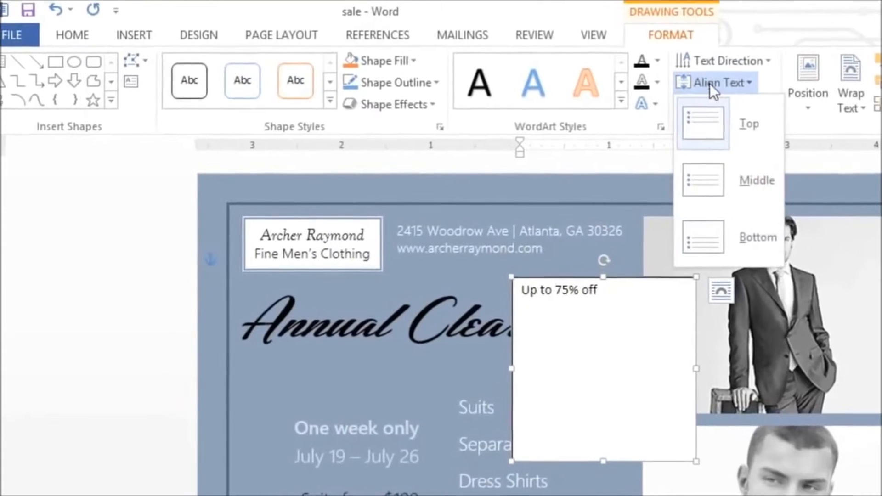
left_click(701, 170)
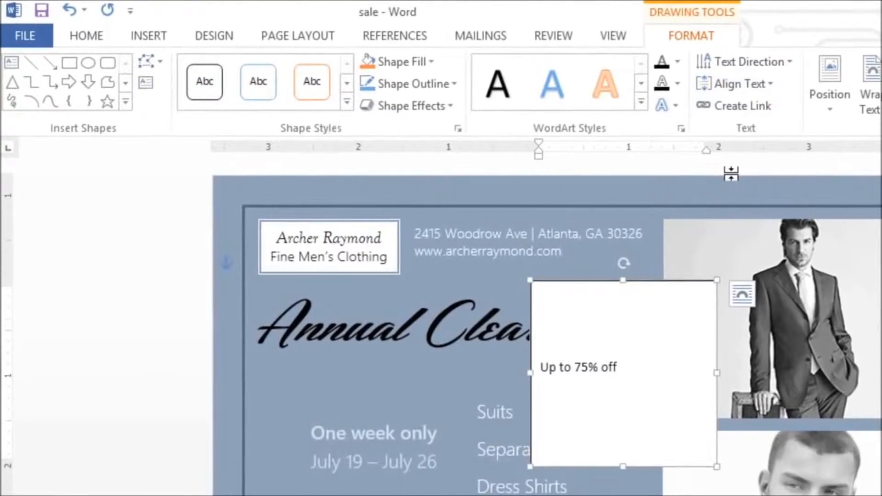
left_click(95, 37)
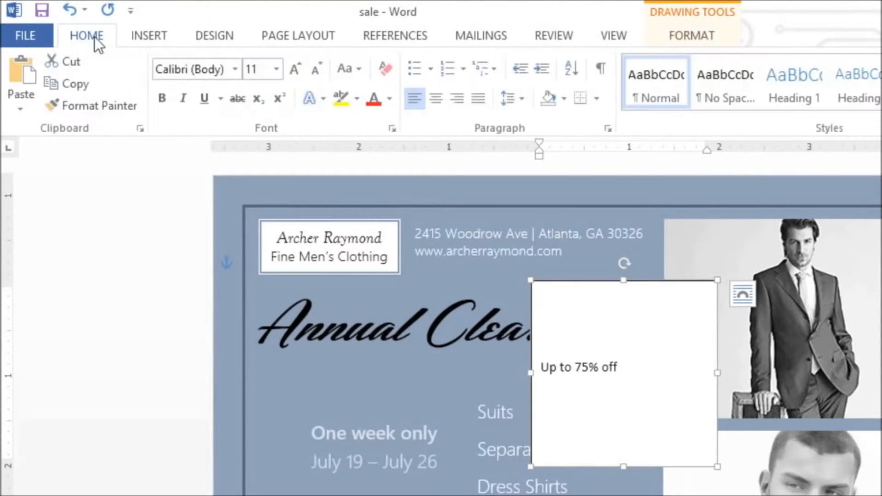
left_click(277, 68)
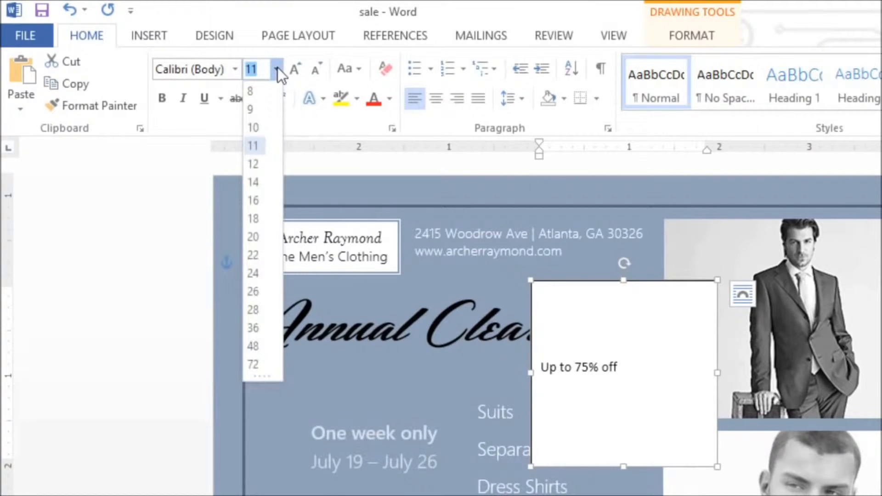
left_click(255, 217)
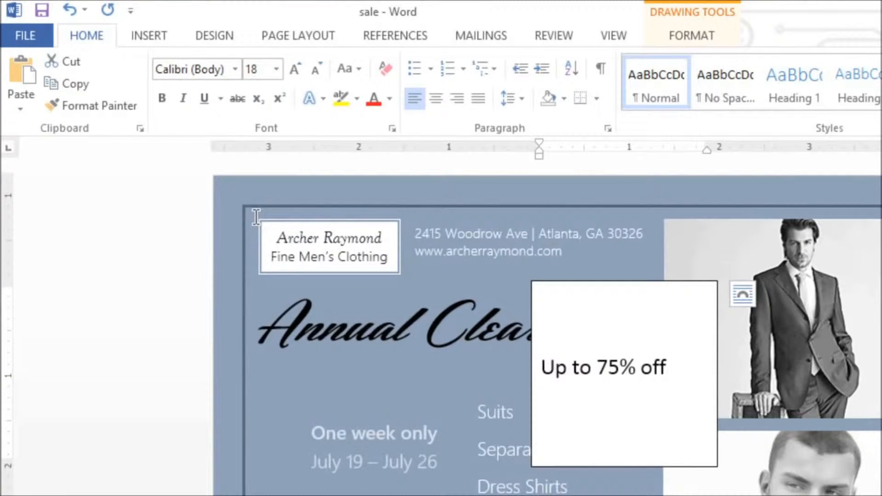
Change the text box's font to Goudy Old Style and make the text italic.
left_click(236, 69)
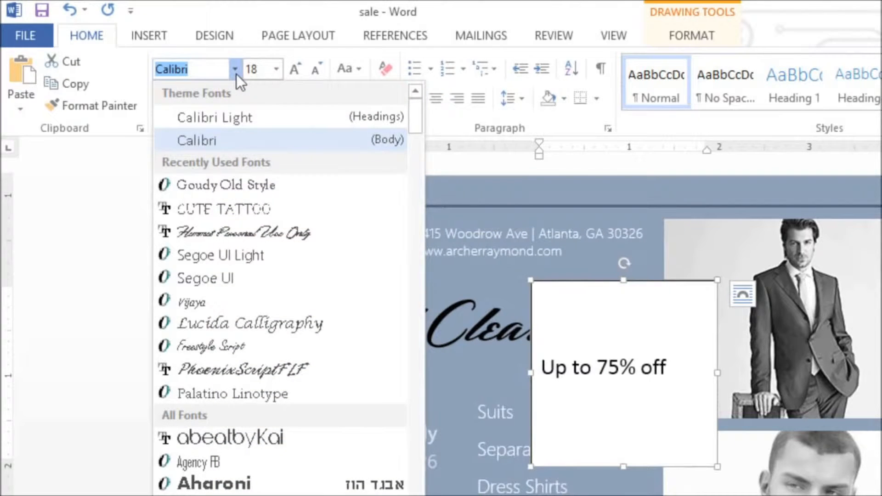
left_click(225, 184)
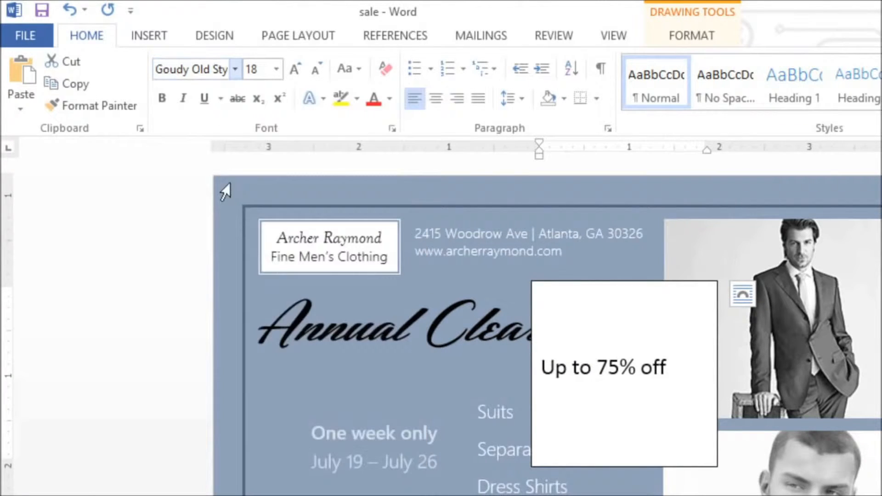
left_click(183, 100)
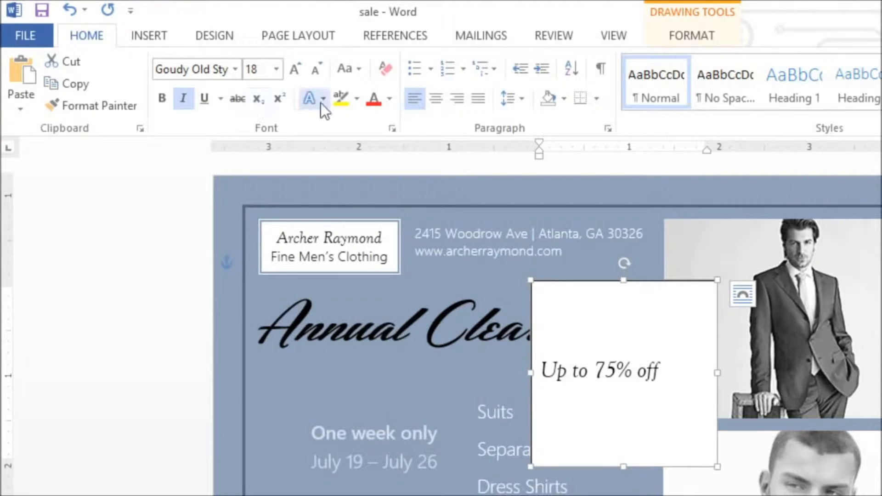
Center the "Up to 75% off" text horizontally and remove the space after its paragraph.
left_click(436, 100)
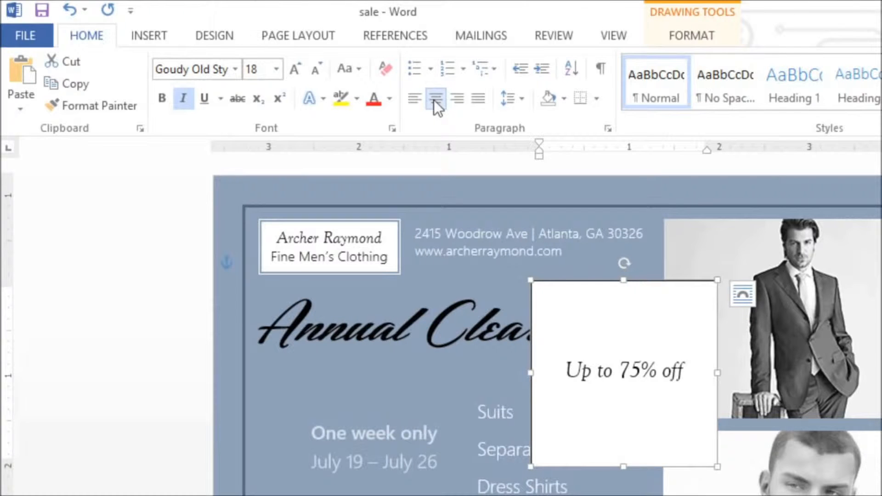
left_click(506, 100)
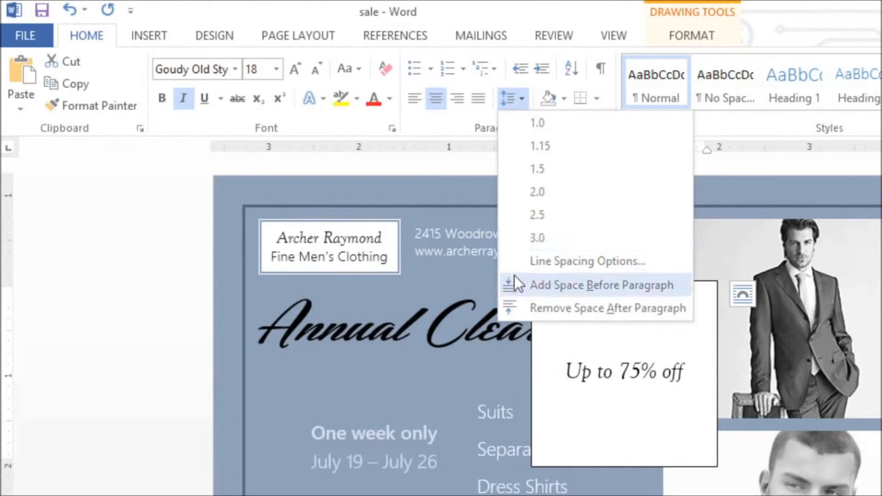
left_click(513, 316)
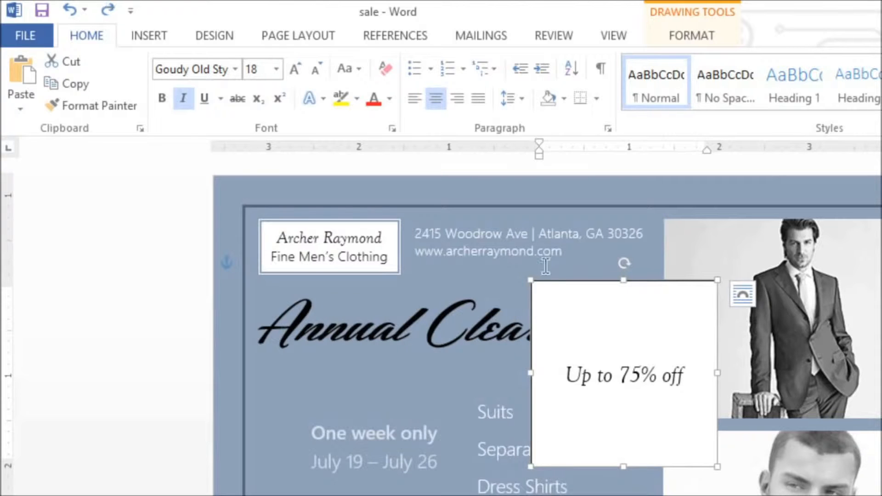
Apply the orange preset shape style from the last row of styles to the text box.
left_click(679, 38)
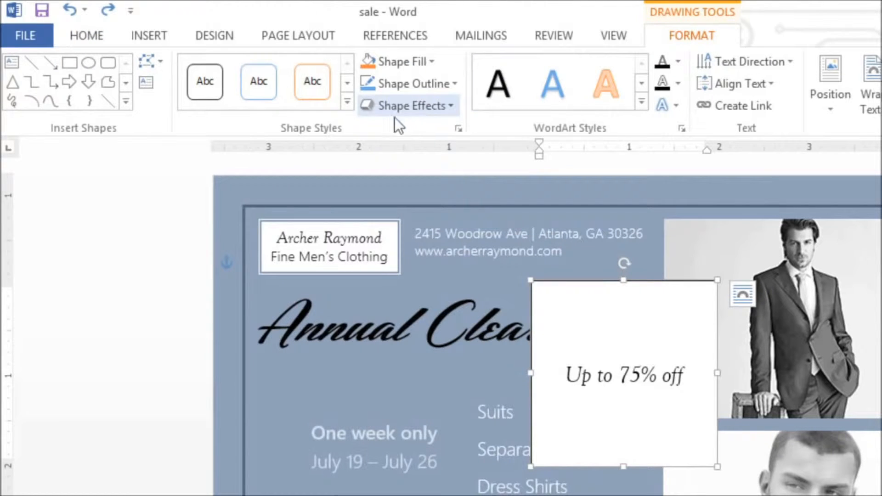
left_click(347, 102)
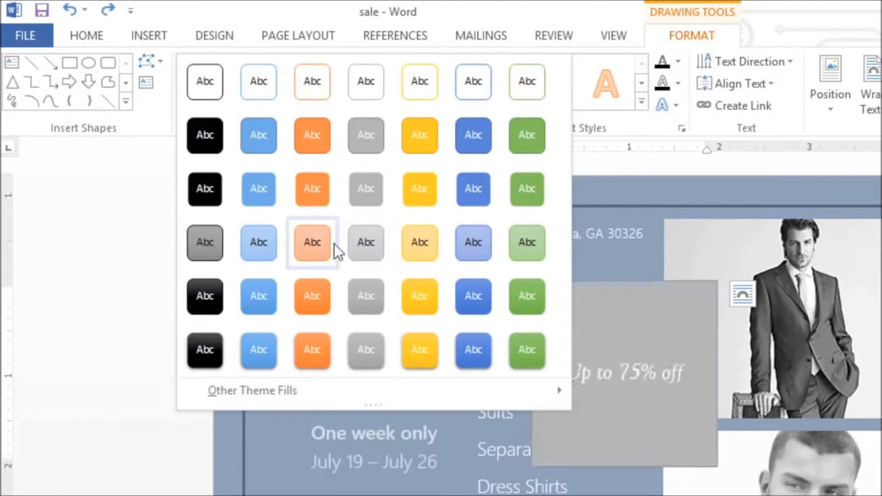
left_click(310, 338)
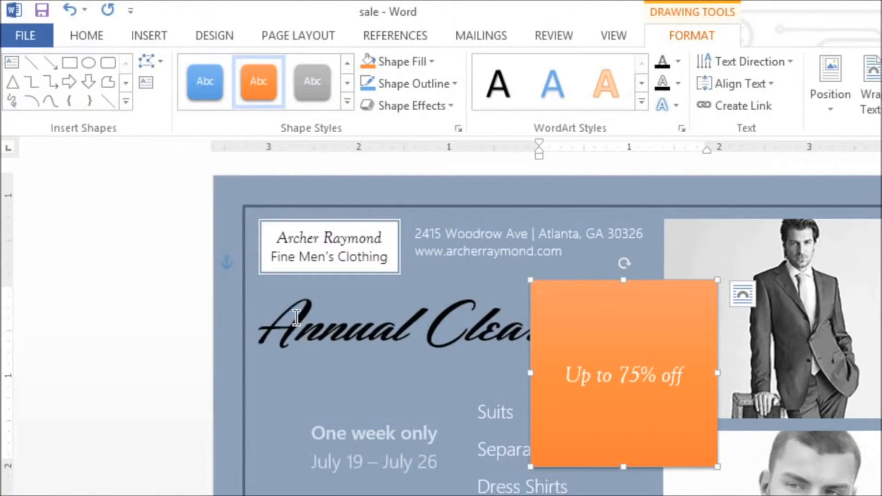
Change the text box's shape from a rectangle to an oval.
left_click(150, 65)
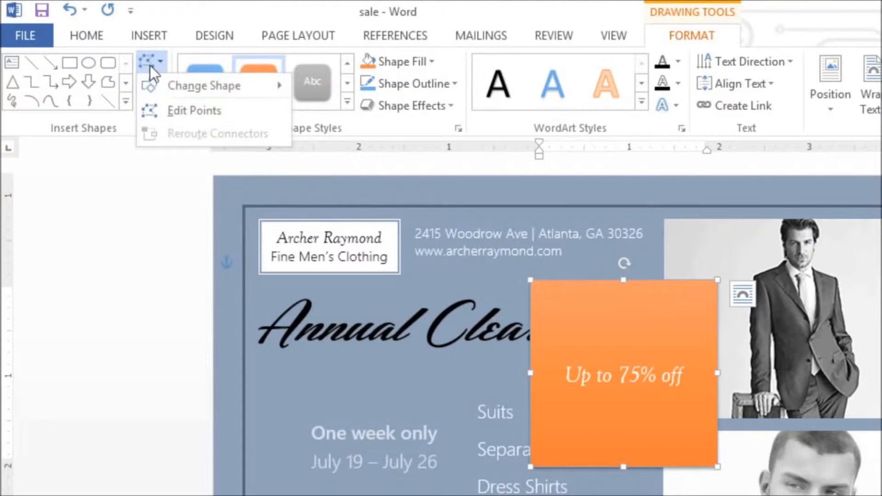
mouse_move(150, 79)
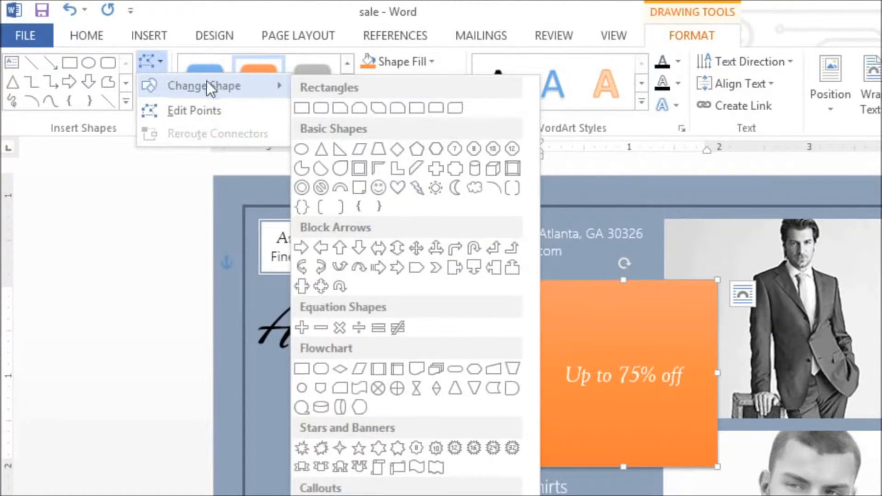
left_click(307, 150)
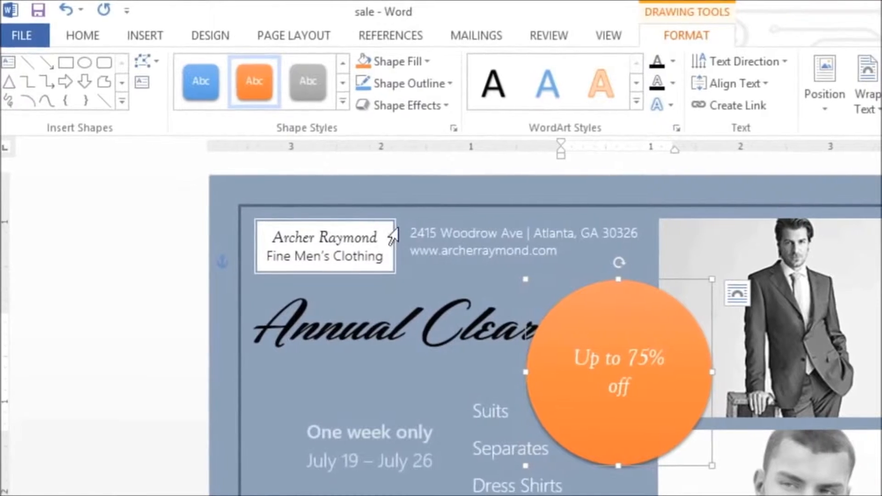
Shrink the orange circle and place it below the title, between the product list and the photos.
left_click_drag(689, 460, 561, 381)
left_click_drag(509, 373, 505, 370)
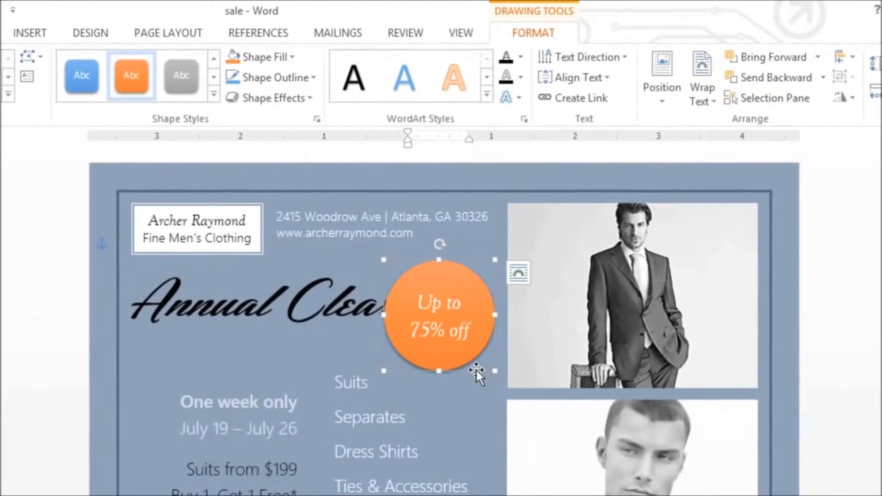
left_click_drag(476, 370, 541, 462)
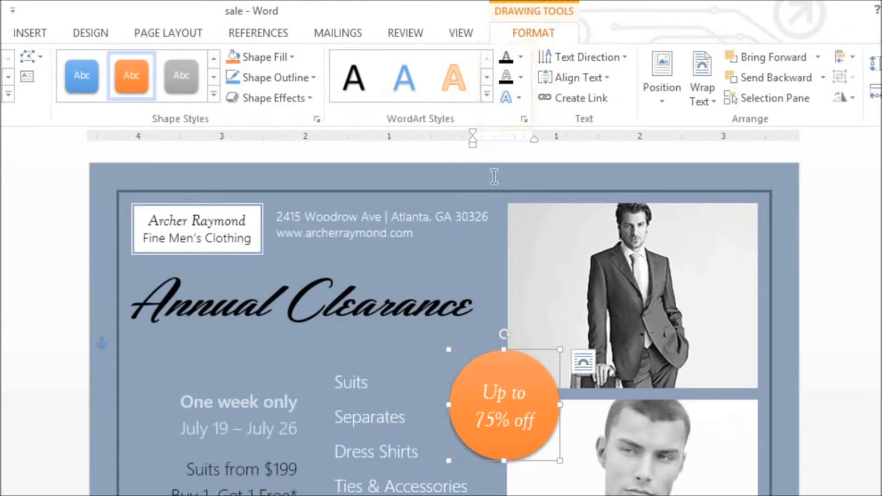
left_click(487, 94)
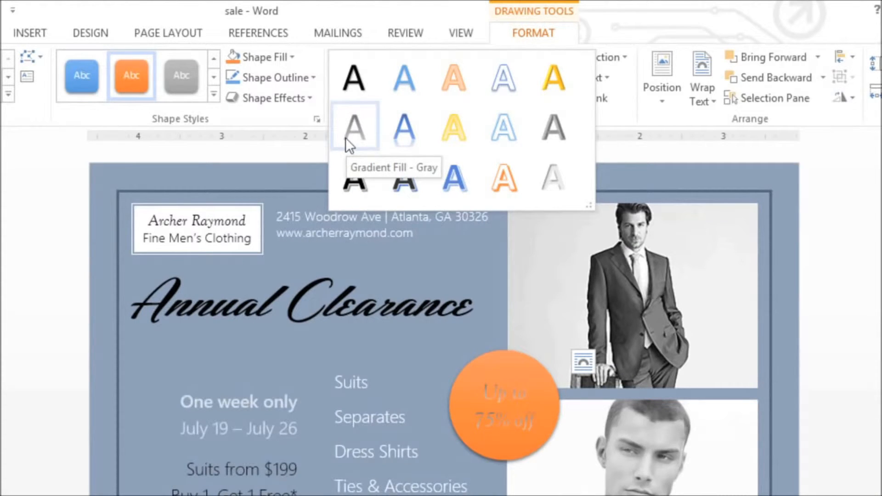
left_click(288, 154)
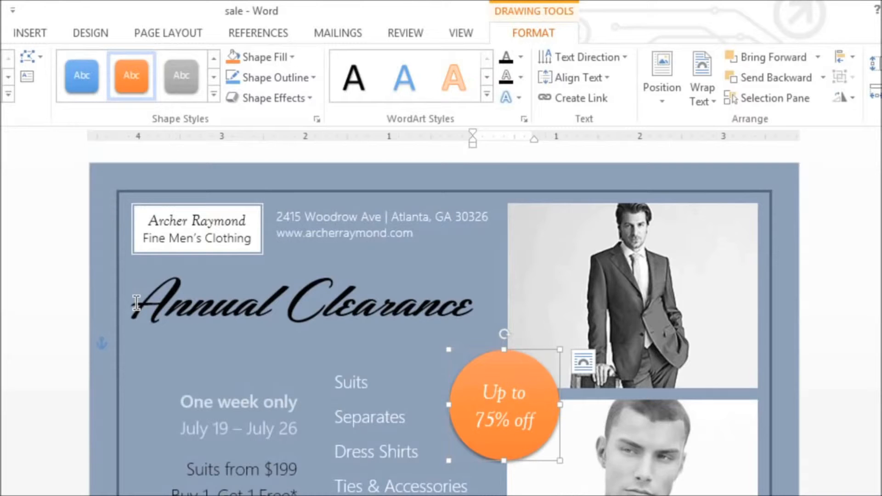
Convert the "Annual Clearance" title to WordArt with the Fill - White, Outline - Accent 2, Hard Shadow style.
left_click_drag(136, 304, 410, 297)
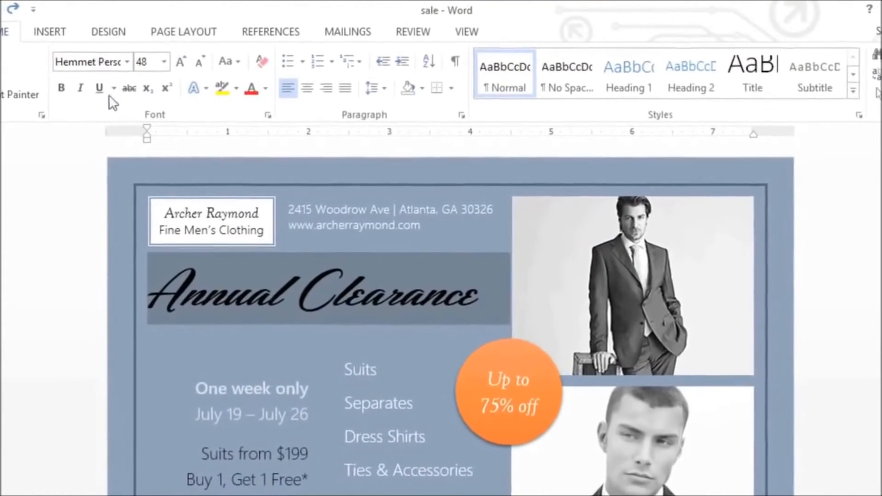
left_click(62, 34)
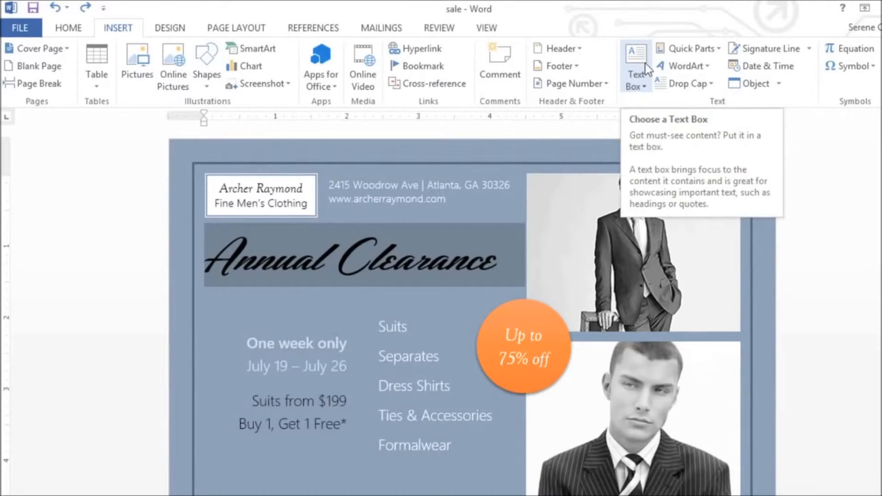
left_click(678, 69)
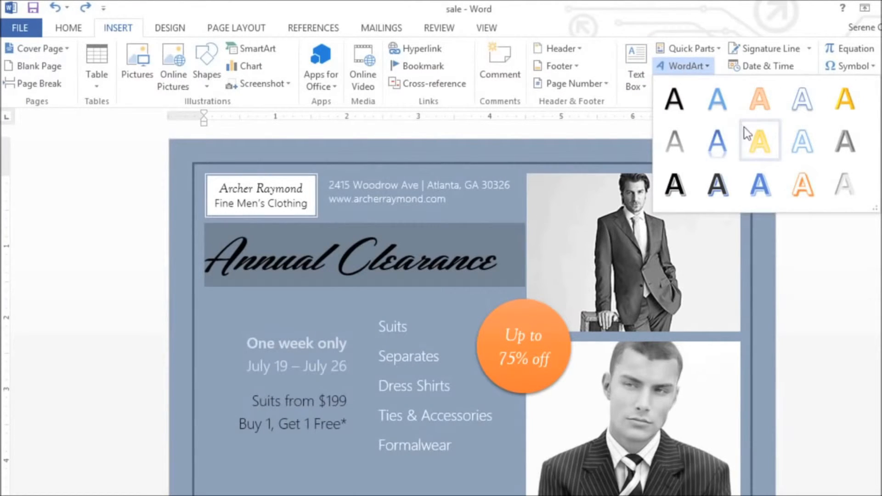
left_click(800, 187)
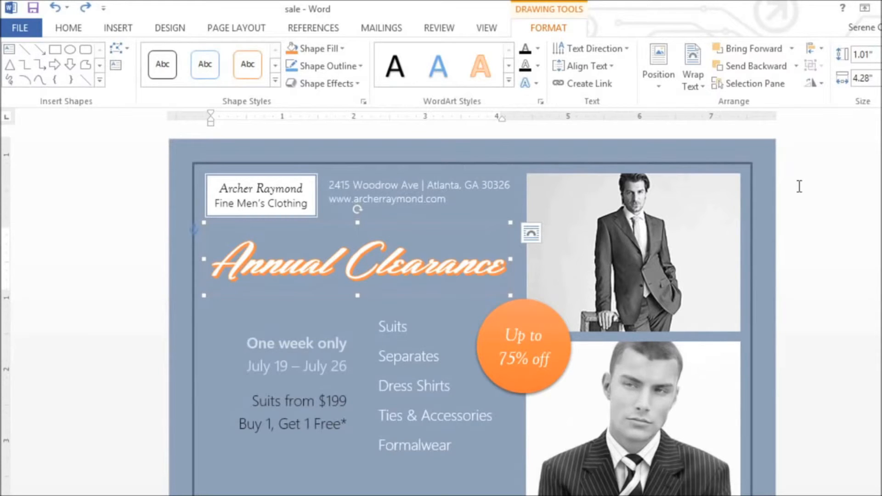
Open the Transform text effects for the "Annual Clearance" WordArt.
left_click(528, 90)
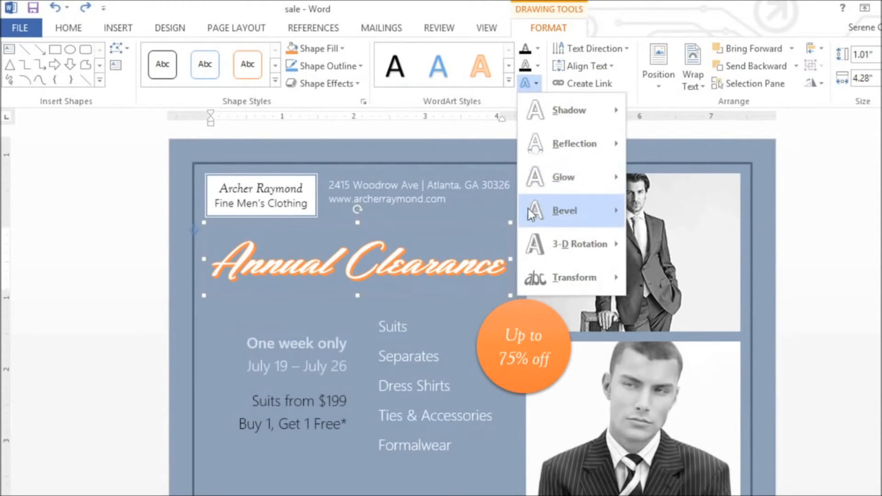
mouse_move(532, 275)
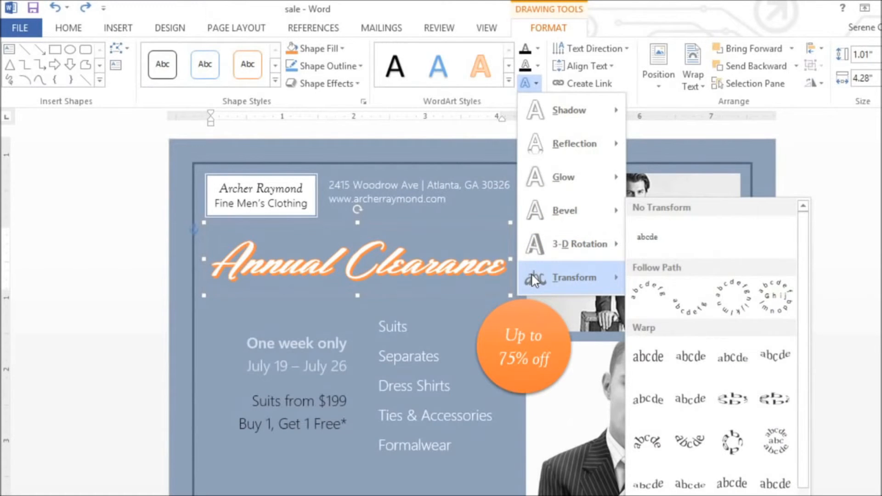